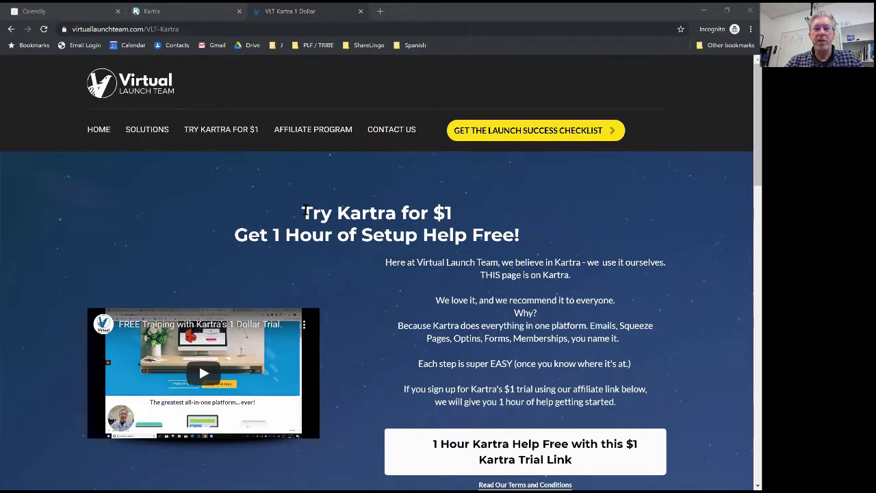
Review the live $1 trial page, open its calendar link to view the Calendly scheduling popup, and close the popup.
{"action": "left_click_drag", "start_coordinate": [302, 213], "coordinate": [452, 214]}
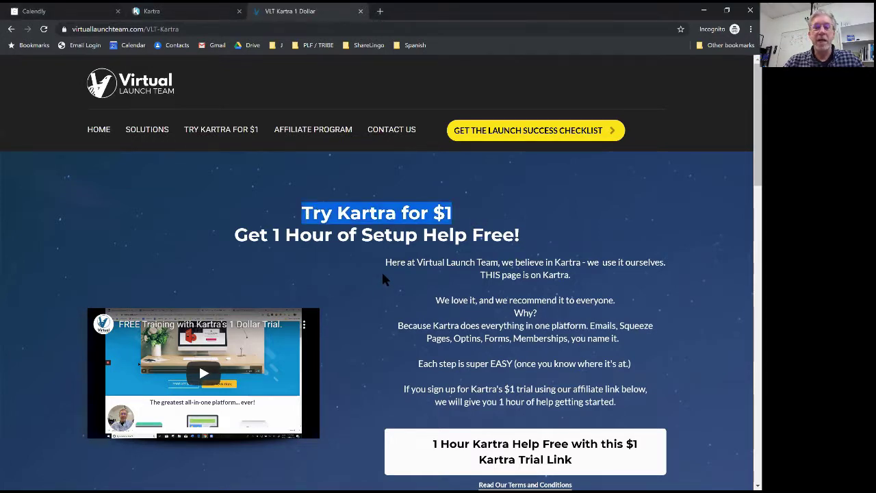
{"action": "scroll", "coordinate": [381, 271], "scroll_direction": "down", "scroll_amount": 2}
{"action": "scroll", "coordinate": [366, 277], "scroll_direction": "down", "scroll_amount": 3}
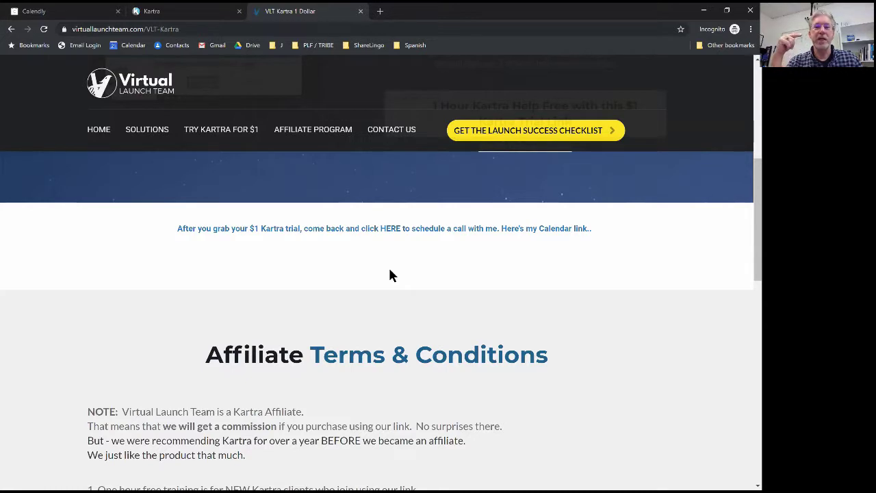
{"action": "left_click", "coordinate": [375, 230]}
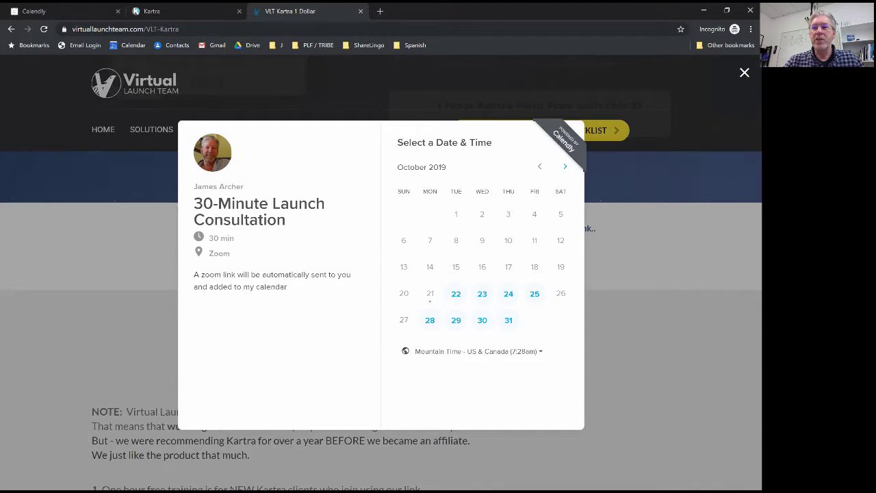
{"action": "left_click", "coordinate": [745, 74]}
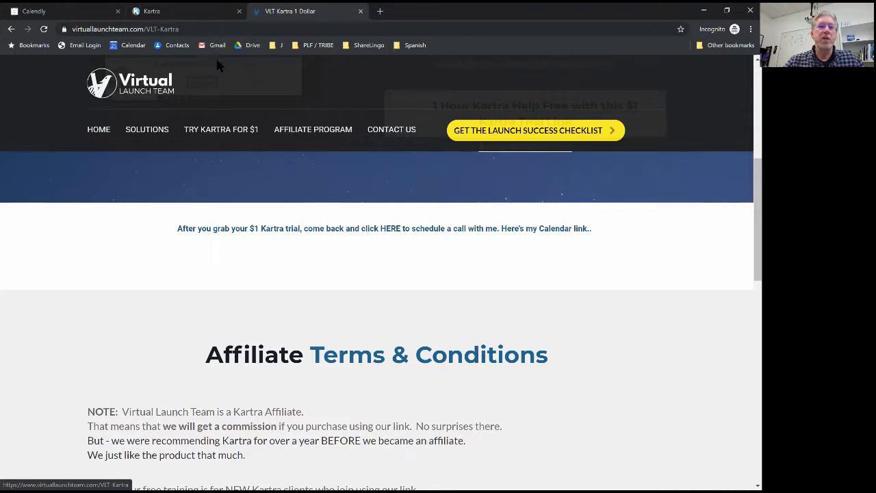
Switch to the Kartra page editor and add a full-width Your Code block between the calendar link line and Affiliate Terms & Conditions.
{"action": "left_click", "coordinate": [175, 21]}
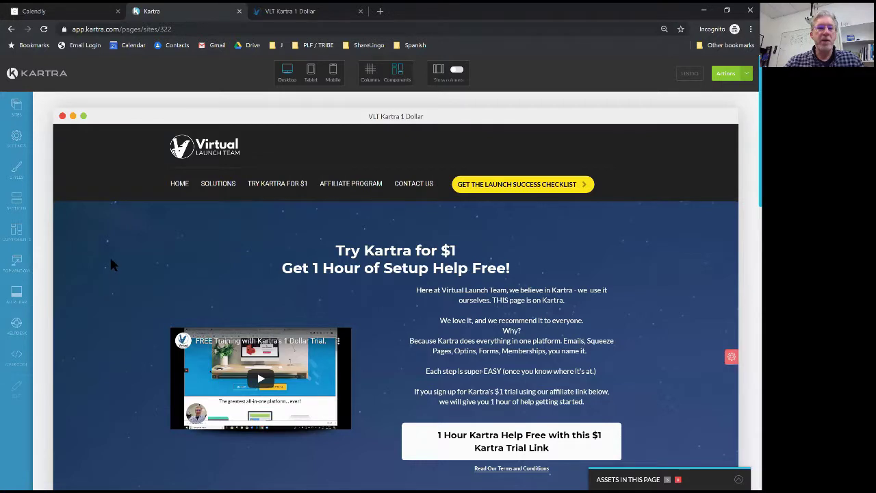
{"action": "scroll", "coordinate": [114, 253], "scroll_direction": "down", "scroll_amount": 5}
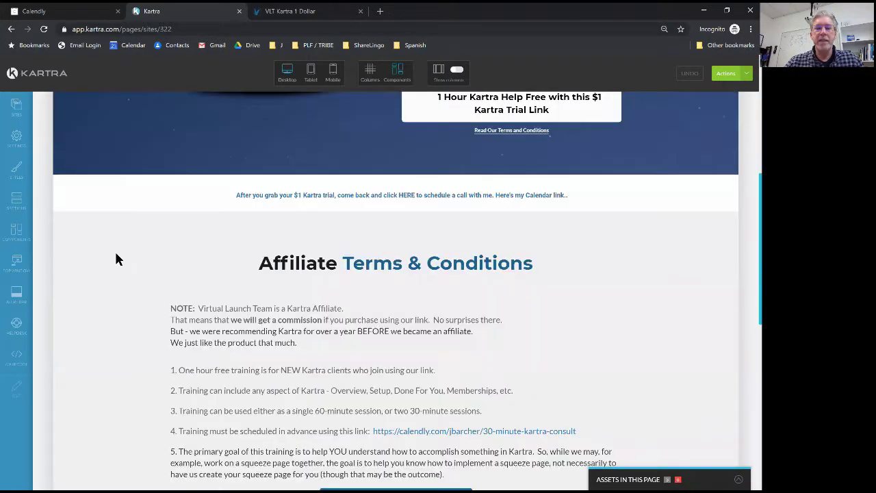
{"action": "scroll", "coordinate": [114, 253], "scroll_direction": "up", "scroll_amount": 1}
{"action": "scroll", "coordinate": [114, 252], "scroll_direction": "down", "scroll_amount": 1}
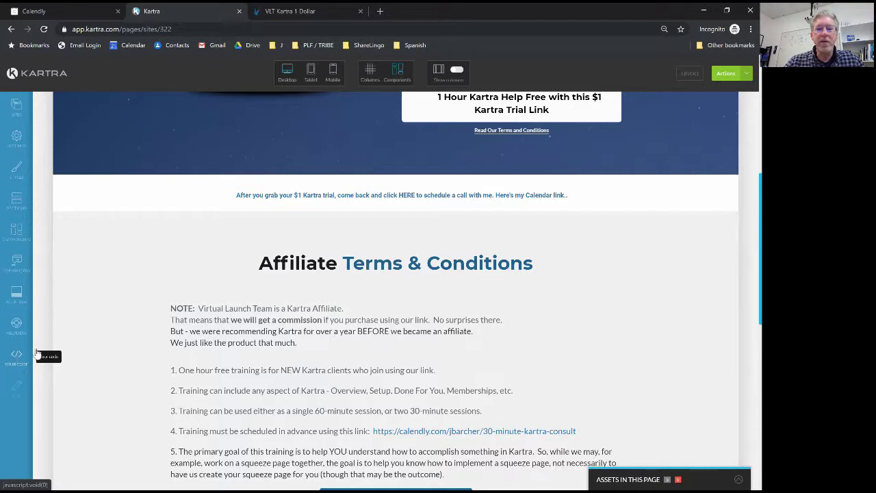
{"action": "scroll", "coordinate": [37, 353], "scroll_direction": "up", "scroll_amount": 1}
{"action": "left_click", "coordinate": [20, 361]}
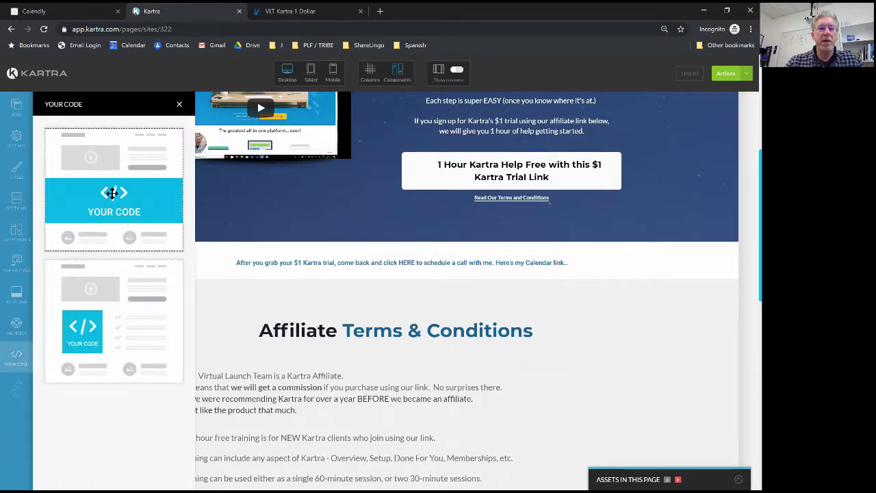
{"action": "left_click_drag", "start_coordinate": [113, 193], "coordinate": [412, 312]}
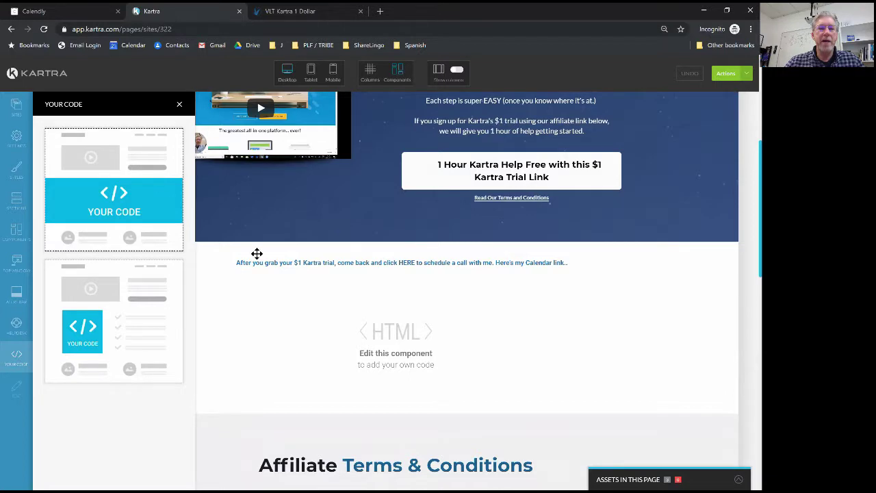
Open the new HTML component's source code and add an empty line inside the data-embed="true" div.
{"action": "scroll", "coordinate": [286, 319], "scroll_direction": "down", "scroll_amount": 1}
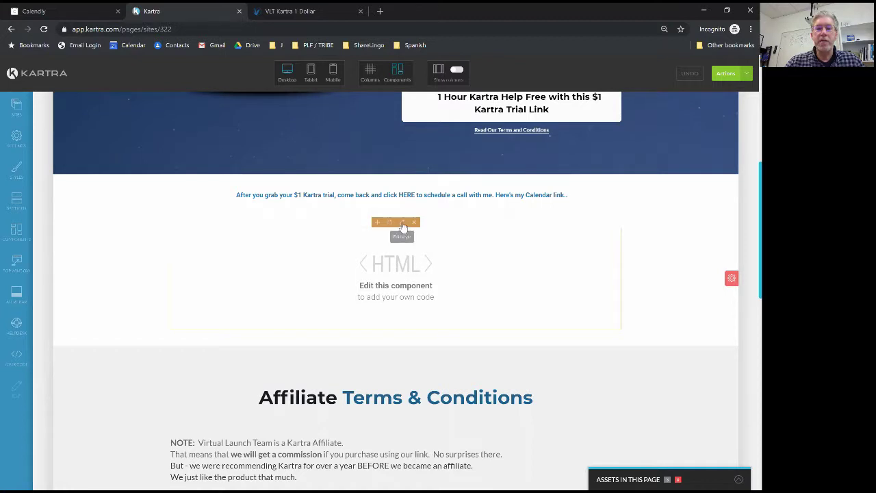
{"action": "left_click", "coordinate": [408, 248]}
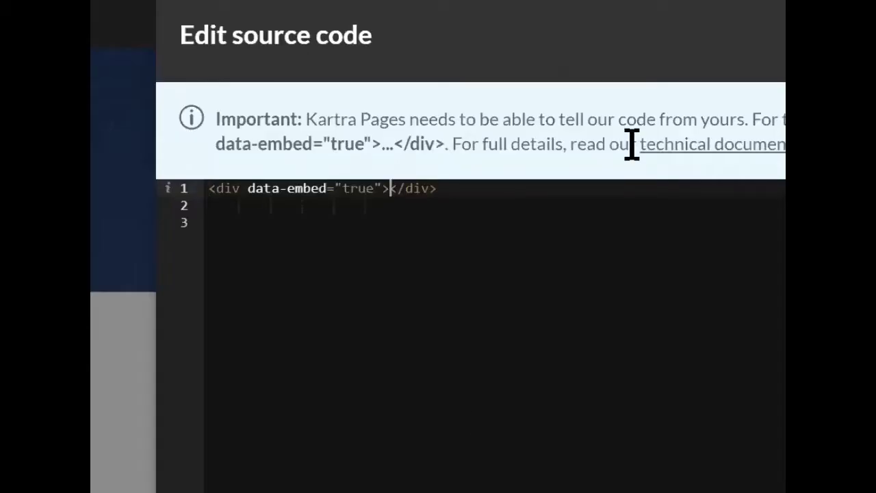
{"action": "key", "text": "Return"}
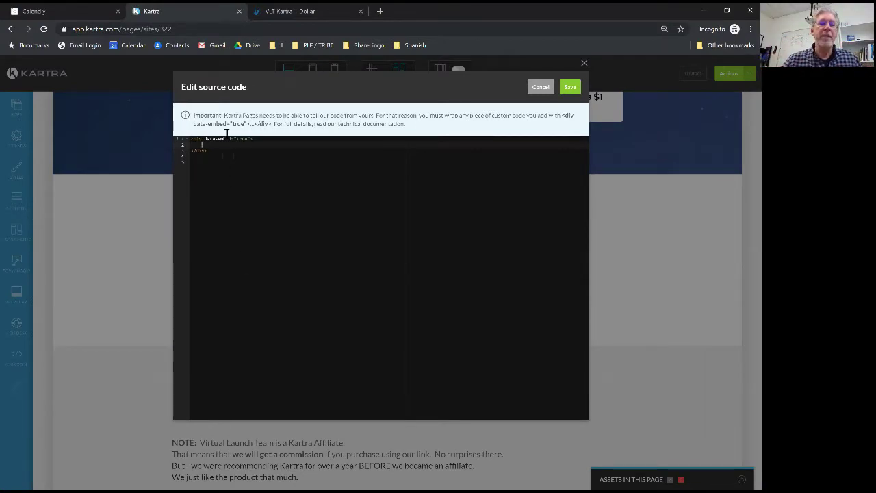
Switch to Calendly and open the options of the 30-Minute Kartra Consult event type.
{"action": "left_click", "coordinate": [54, 15]}
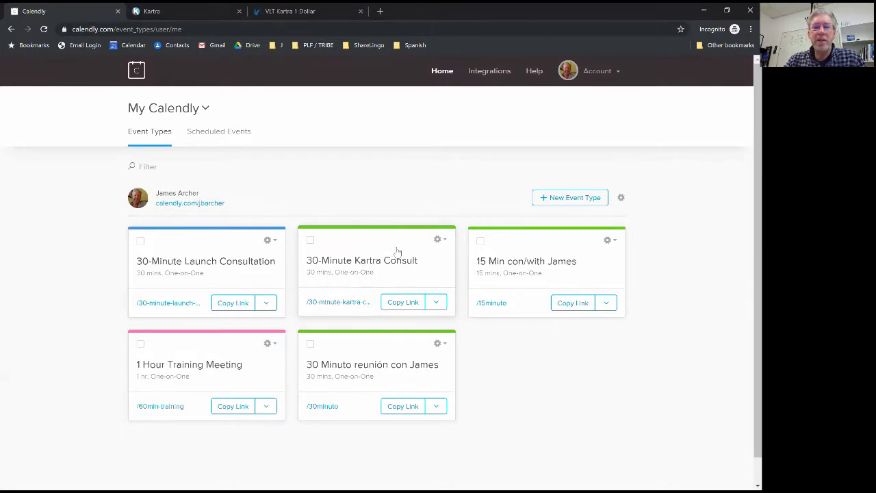
{"action": "left_click", "coordinate": [438, 239]}
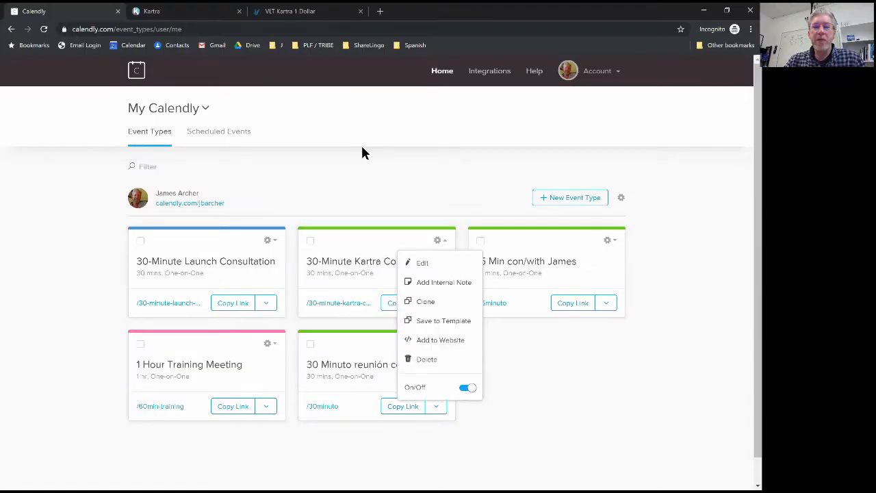
{"action": "left_click", "coordinate": [361, 149]}
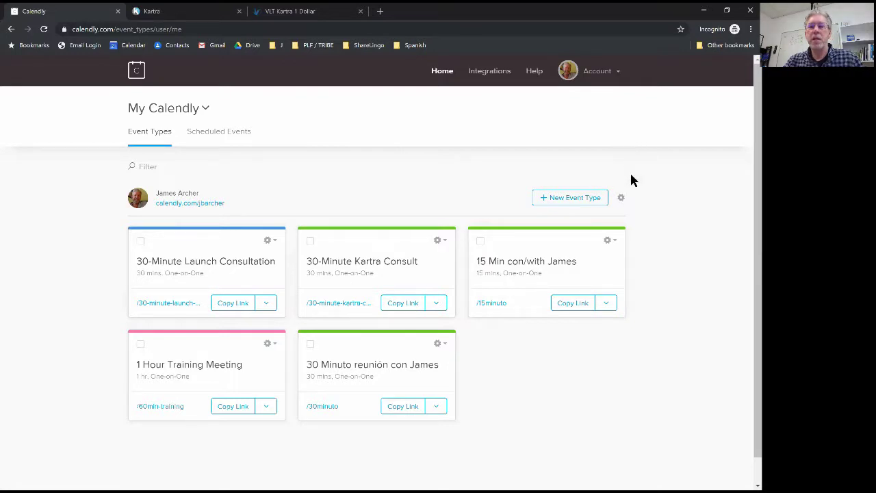
{"action": "left_click", "coordinate": [621, 198]}
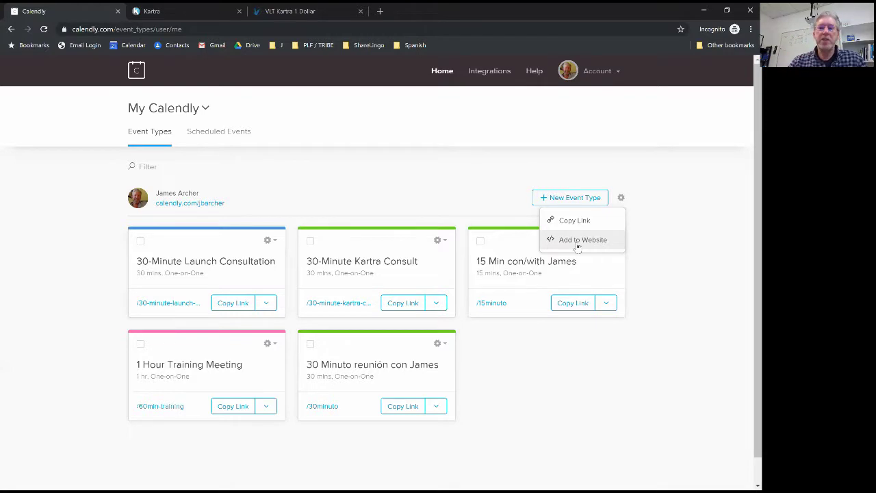
{"action": "left_click", "coordinate": [441, 240]}
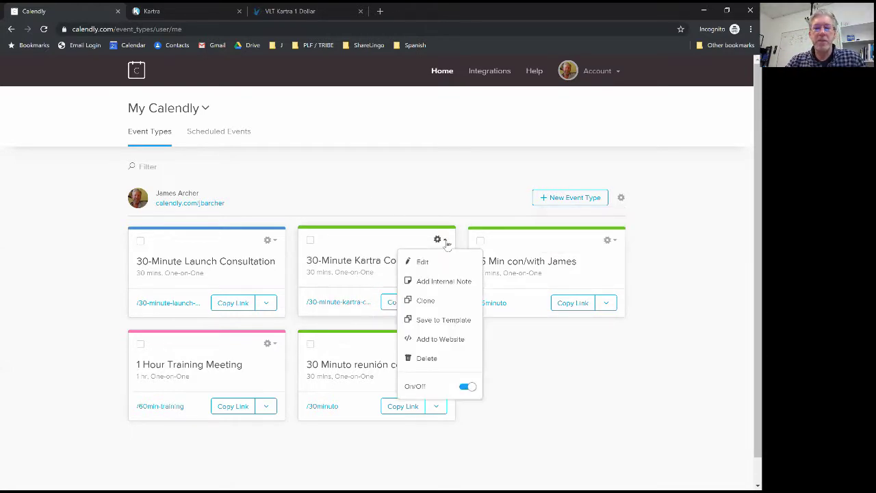
Examine the Popup Widget embed code for the 30-Minute Kartra Consult event and close it without using it.
{"action": "left_click", "coordinate": [434, 342]}
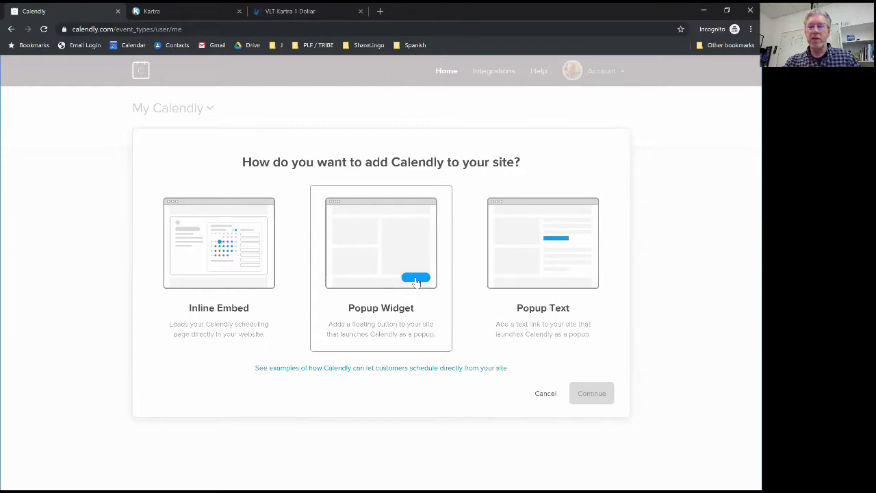
{"action": "left_click", "coordinate": [416, 281]}
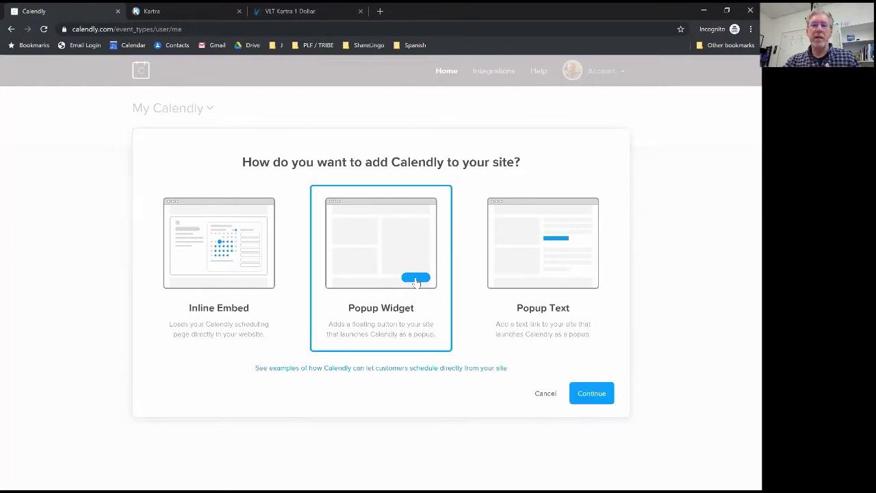
{"action": "left_click", "coordinate": [589, 397]}
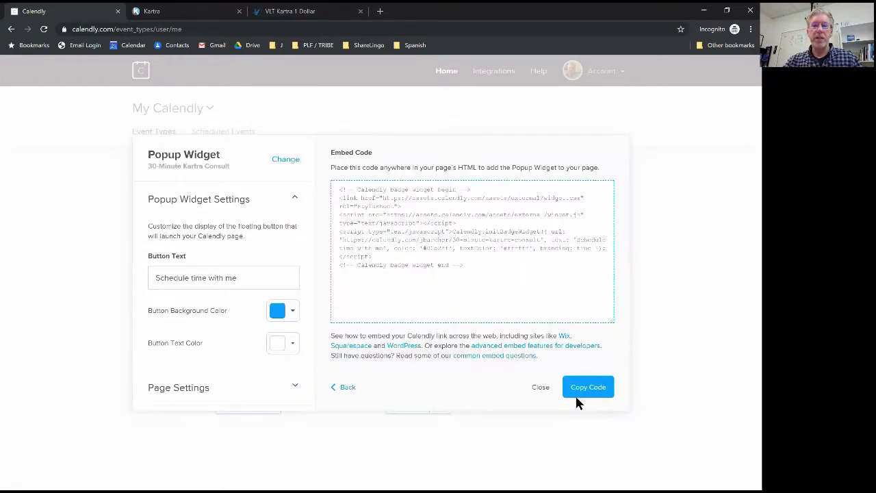
{"action": "left_click", "coordinate": [342, 203]}
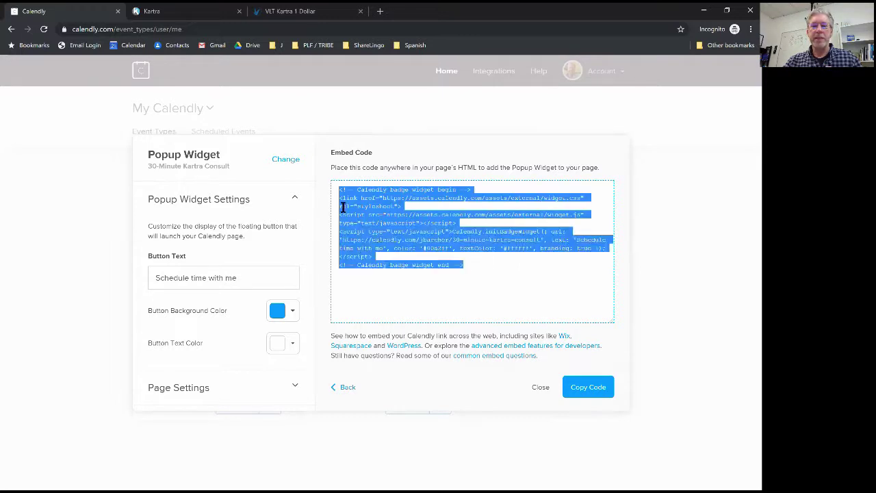
{"action": "left_click_drag", "start_coordinate": [340, 192], "coordinate": [494, 336]}
{"action": "left_click", "coordinate": [542, 387]}
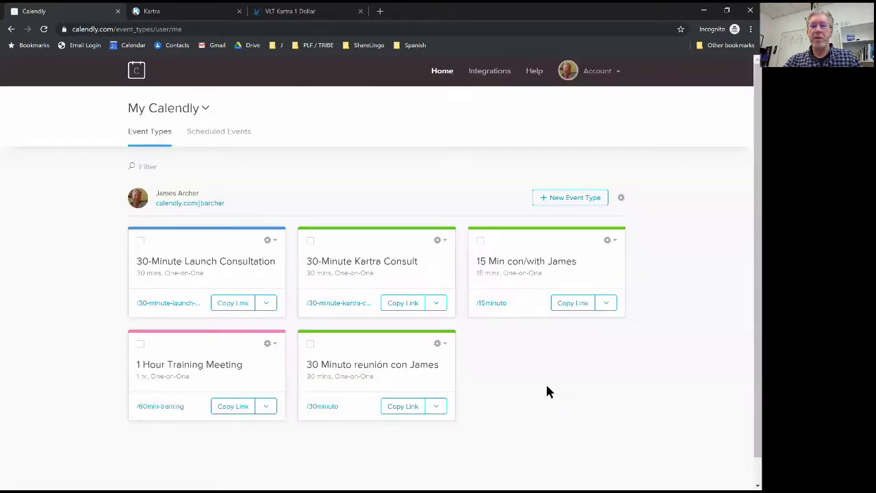
{"action": "left_click", "coordinate": [437, 303]}
{"action": "left_click", "coordinate": [591, 405]}
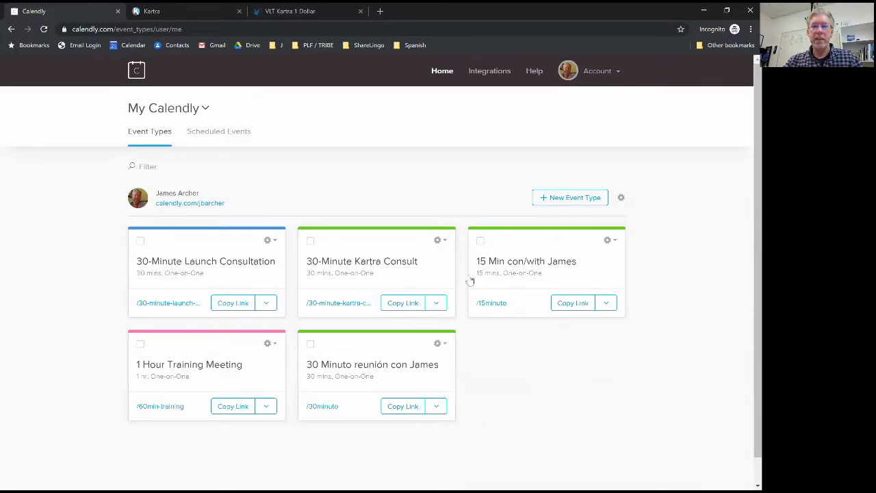
Generate the Inline Embed website code for the 30-Minute Kartra Consult event type.
{"action": "left_click", "coordinate": [438, 240]}
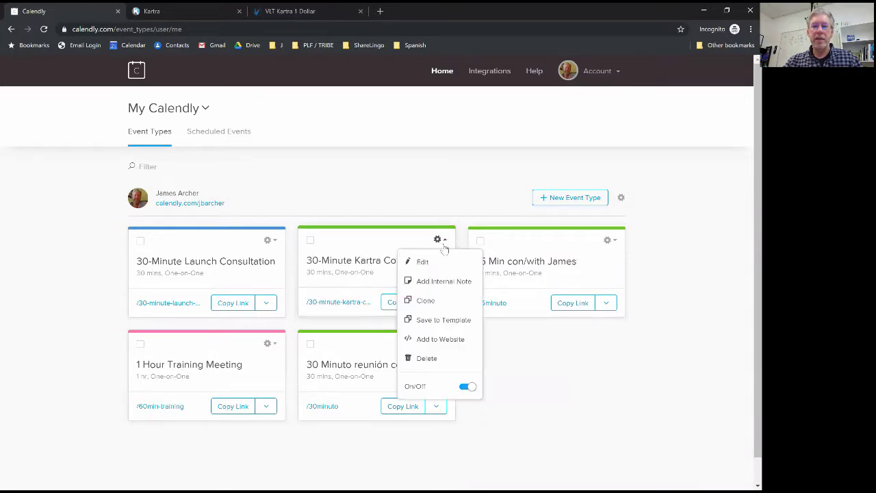
{"action": "left_click", "coordinate": [445, 338]}
{"action": "left_click", "coordinate": [222, 279]}
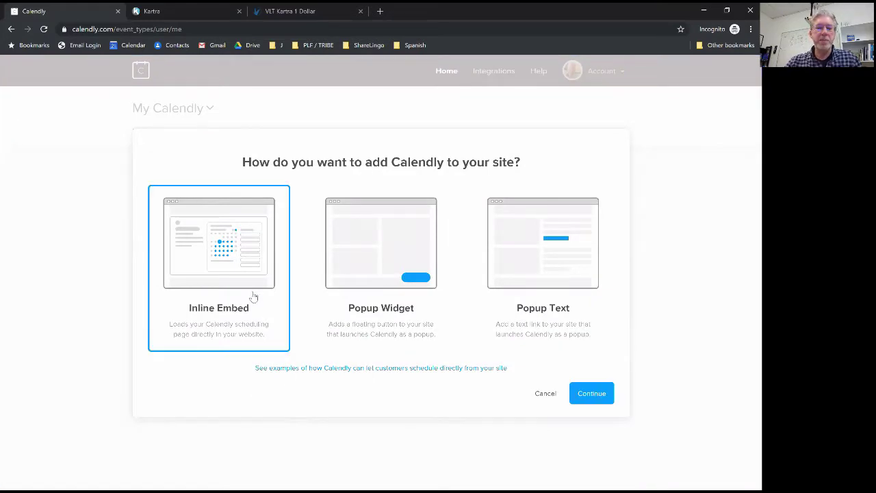
{"action": "left_click", "coordinate": [586, 394]}
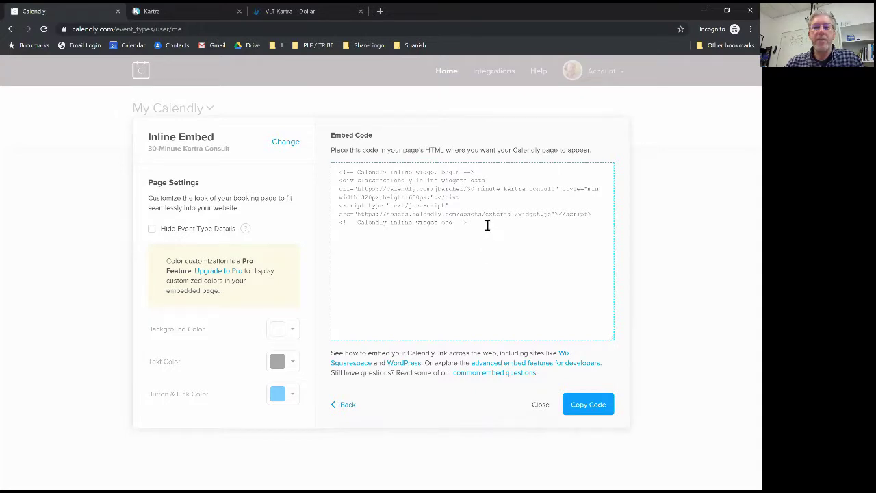
Try hiding the event type details in the inline embed and revert the option.
{"action": "left_click", "coordinate": [414, 273]}
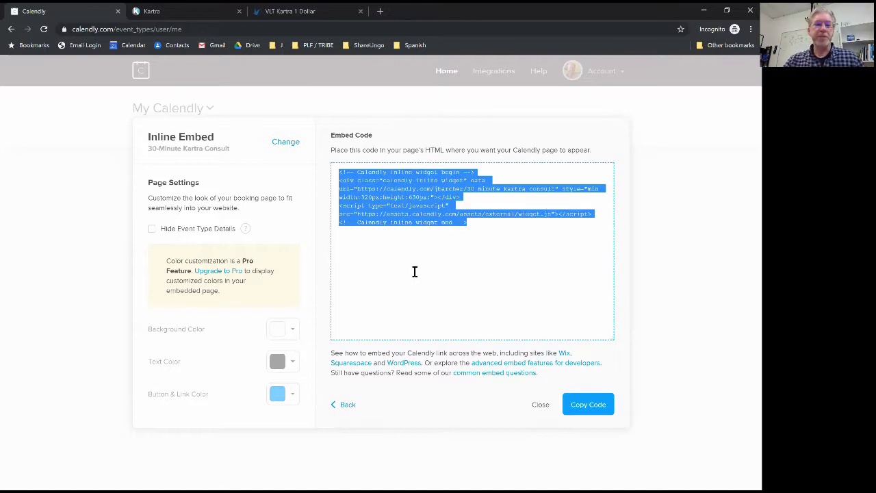
{"action": "left_click", "coordinate": [151, 230]}
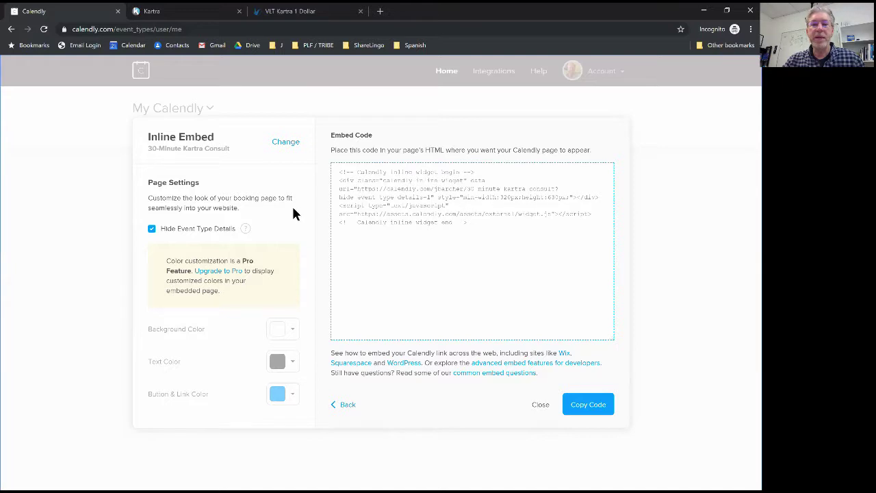
{"action": "left_click", "coordinate": [151, 230]}
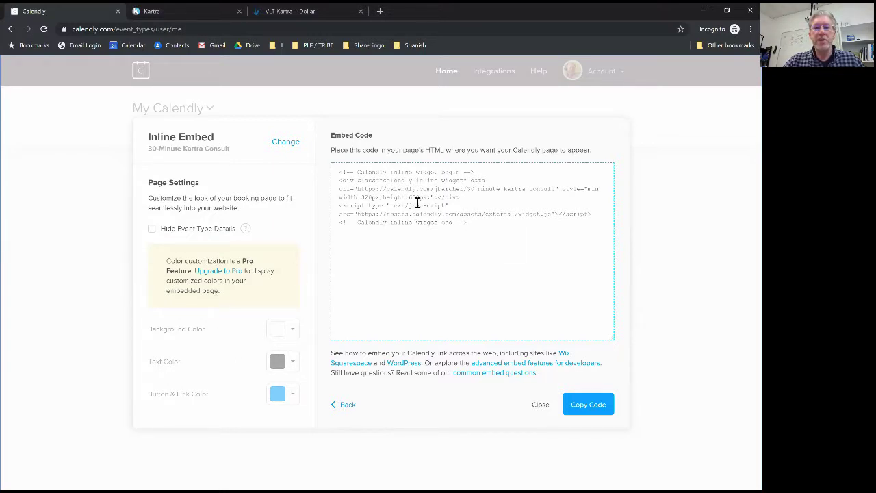
Copy the inline embed code, paste it inside the data-embed div of Kartra's HTML component, and save the code.
{"action": "left_click", "coordinate": [470, 225]}
{"action": "key", "text": "ctrl+c"}
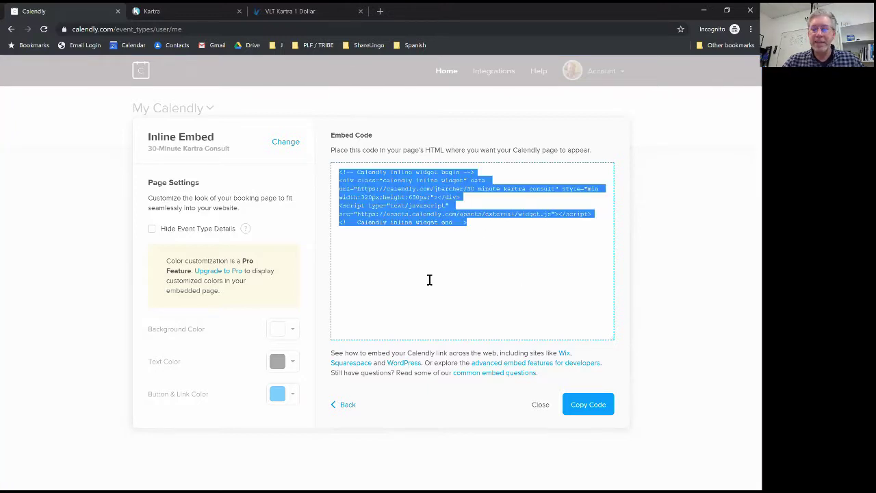
{"action": "left_click", "coordinate": [590, 412]}
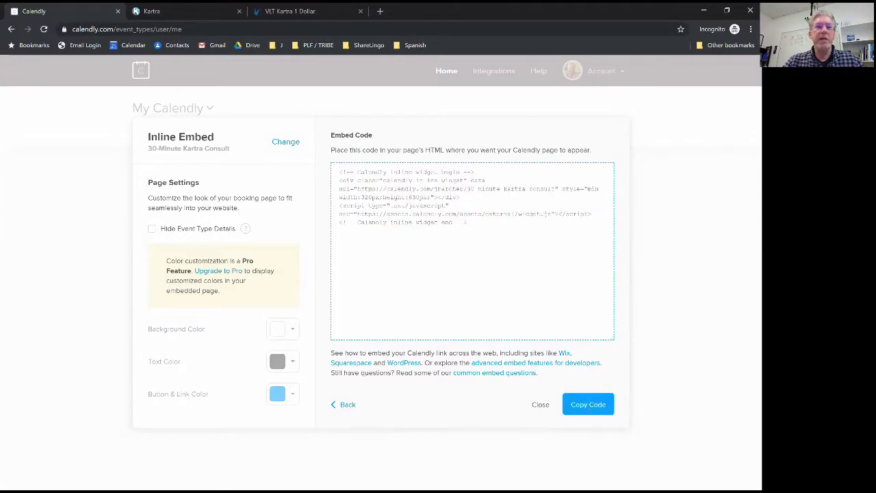
{"action": "left_click", "coordinate": [169, 17]}
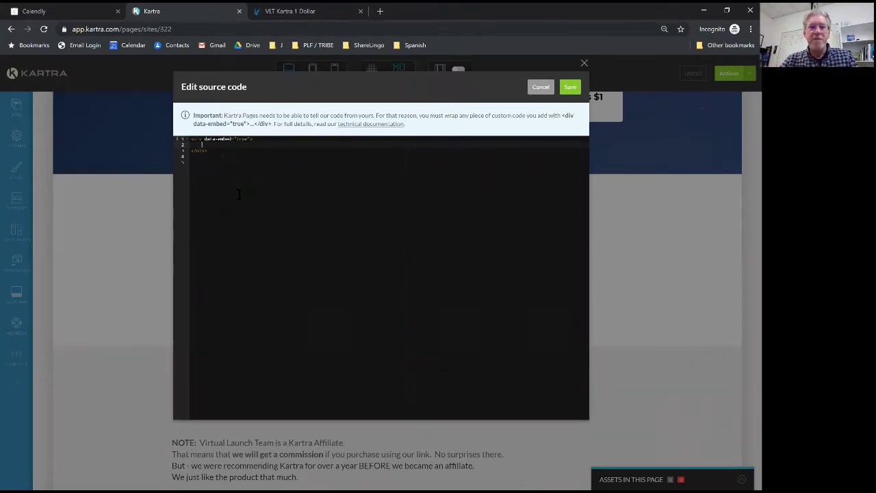
{"action": "key", "text": "ctrl+v"}
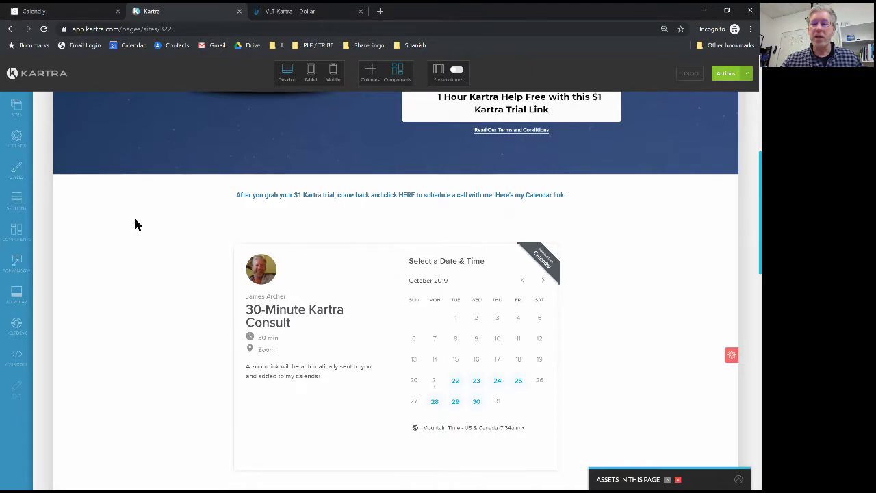
Save the progress of the Kartra page with the embedded 30-Minute Kartra Consult calendar.
{"action": "scroll", "coordinate": [134, 224], "scroll_direction": "down", "scroll_amount": 1}
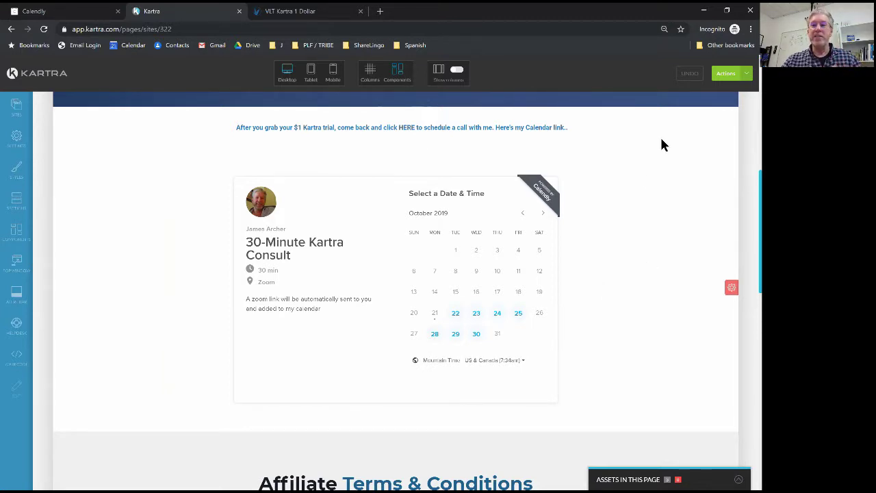
{"action": "left_click", "coordinate": [743, 79]}
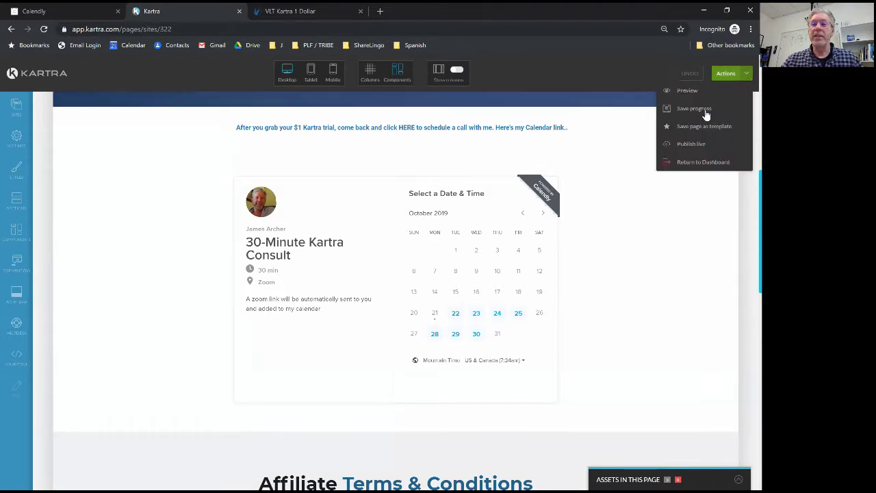
{"action": "left_click", "coordinate": [701, 111]}
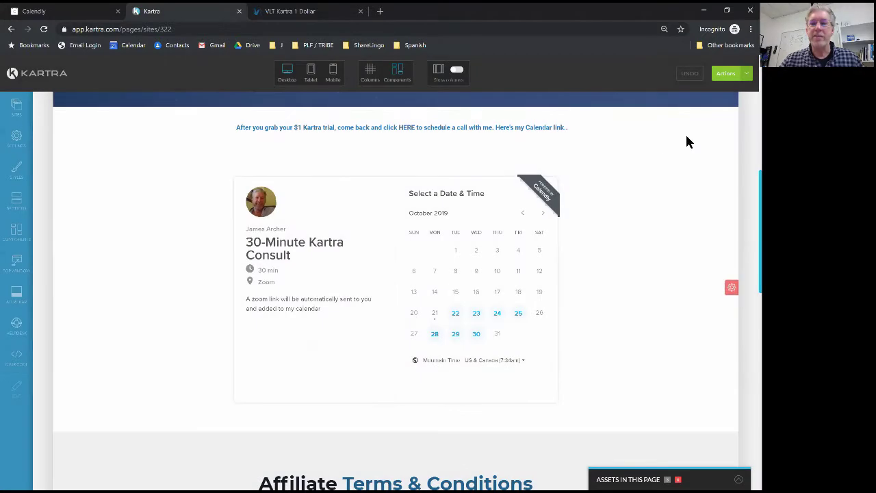
Publish the Kartra page live with the direct page link option and close the publishing dialog.
{"action": "left_click", "coordinate": [727, 73]}
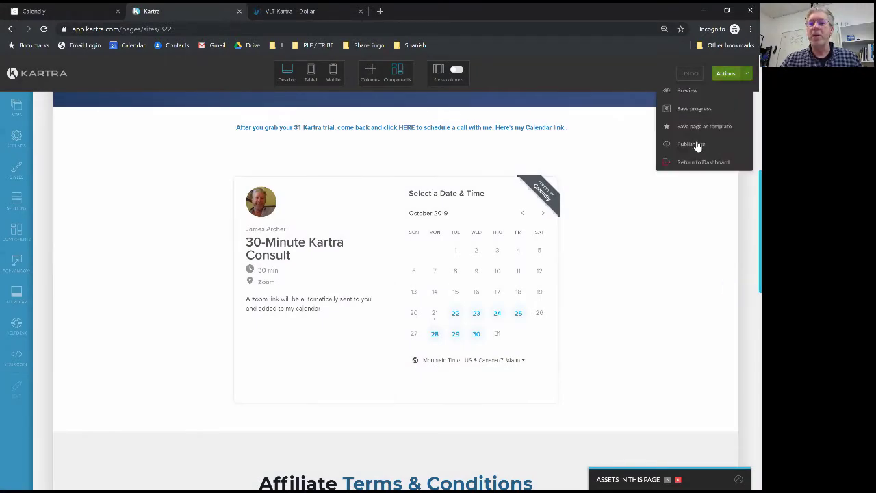
{"action": "left_click", "coordinate": [654, 205]}
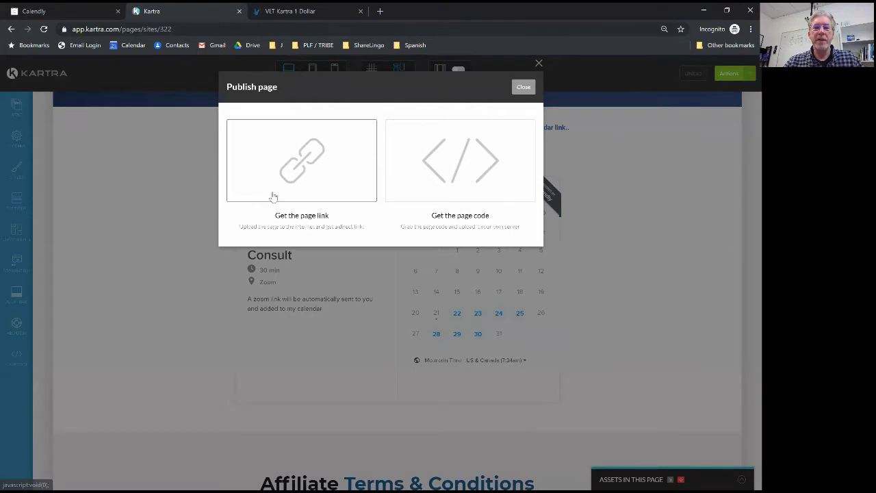
{"action": "left_click", "coordinate": [332, 186]}
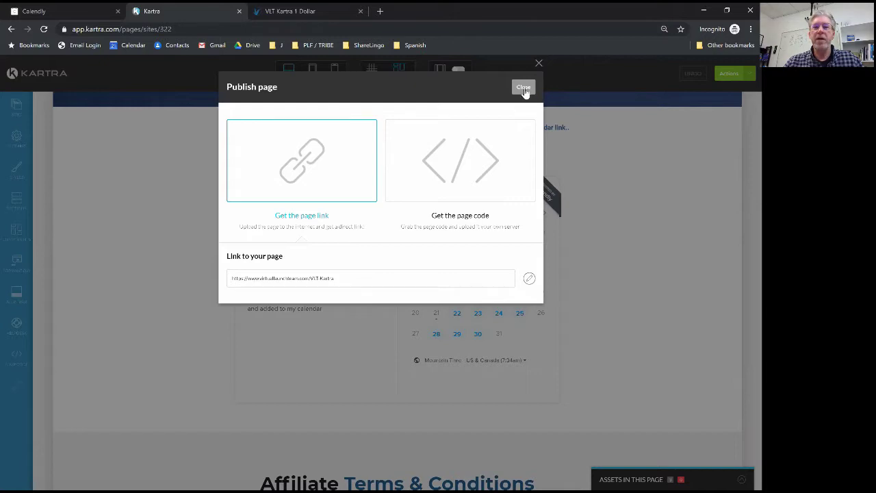
{"action": "left_click", "coordinate": [523, 87]}
Reload the live VLT-Kartra page in the browser and check how the embedded Calendly calendar sits on it.
{"action": "key", "text": "ctrl+Tab"}
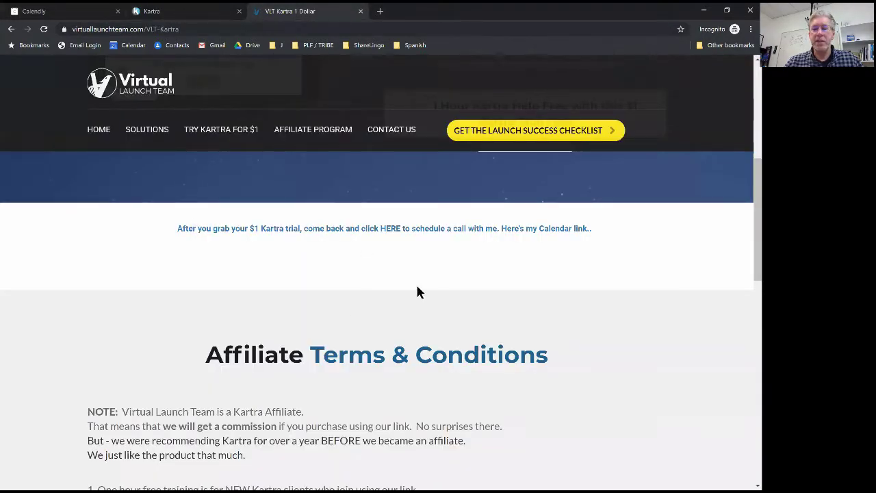
{"action": "left_click", "coordinate": [43, 30]}
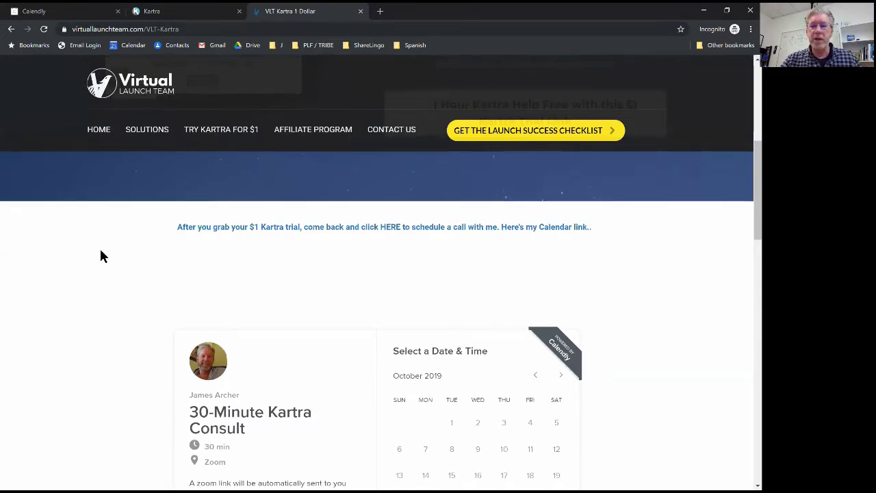
{"action": "scroll", "coordinate": [100, 256], "scroll_direction": "down", "scroll_amount": 2}
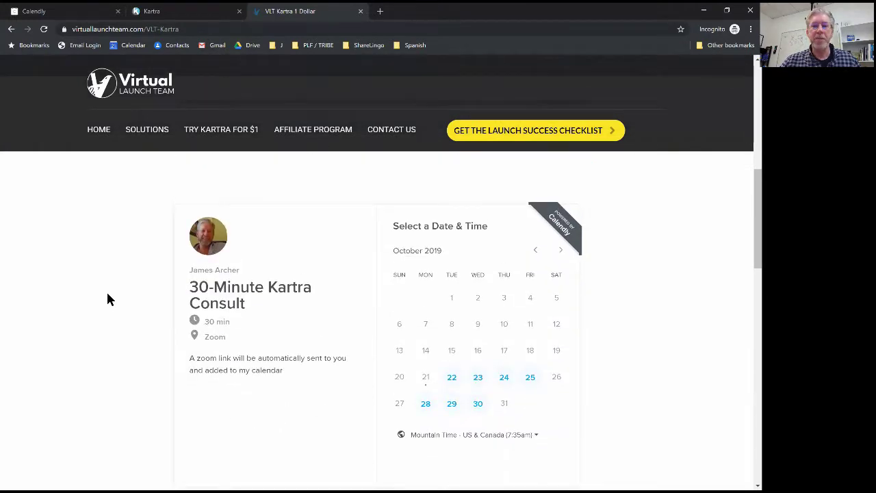
{"action": "scroll", "coordinate": [107, 295], "scroll_direction": "up", "scroll_amount": 5}
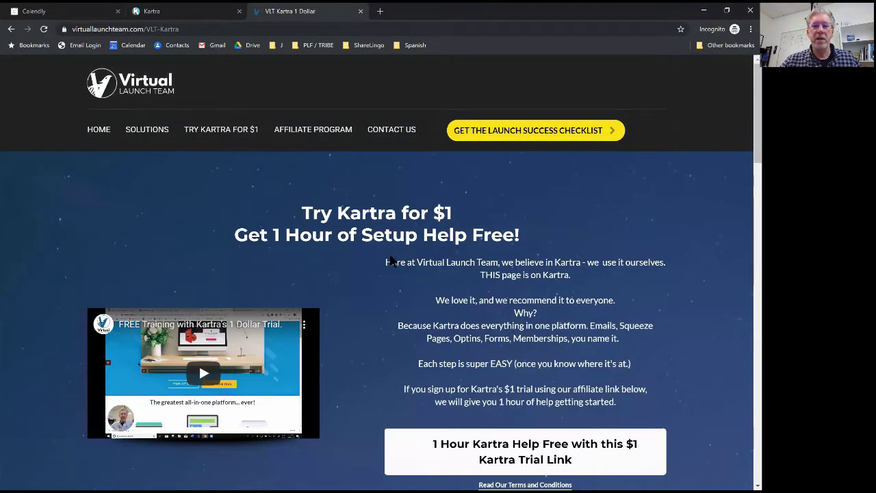
{"action": "scroll", "coordinate": [362, 316], "scroll_direction": "down", "scroll_amount": 6}
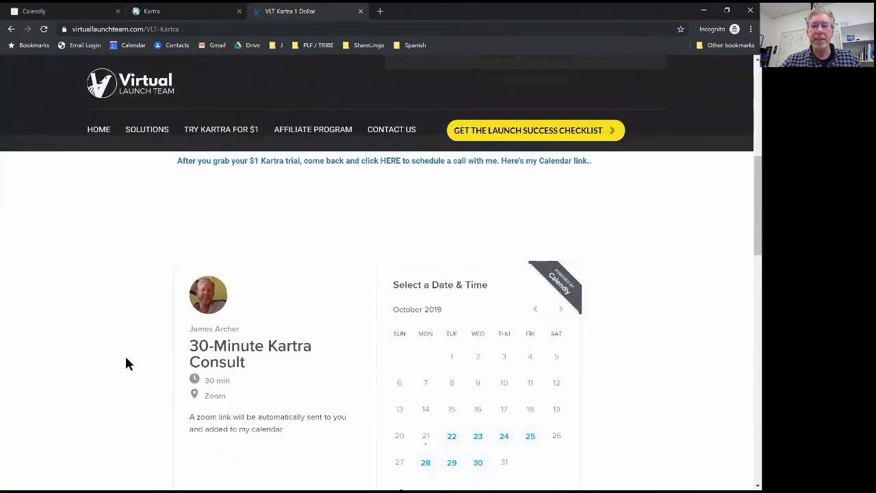
Test the embedded calendar on the live page by showing the times for October 22, and reload the page.
{"action": "scroll", "coordinate": [122, 361], "scroll_direction": "down", "scroll_amount": 1}
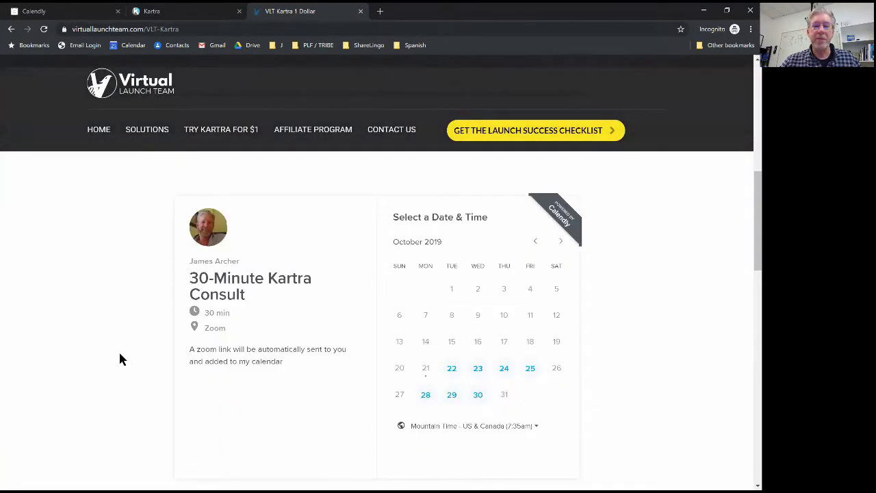
{"action": "left_click", "coordinate": [453, 369]}
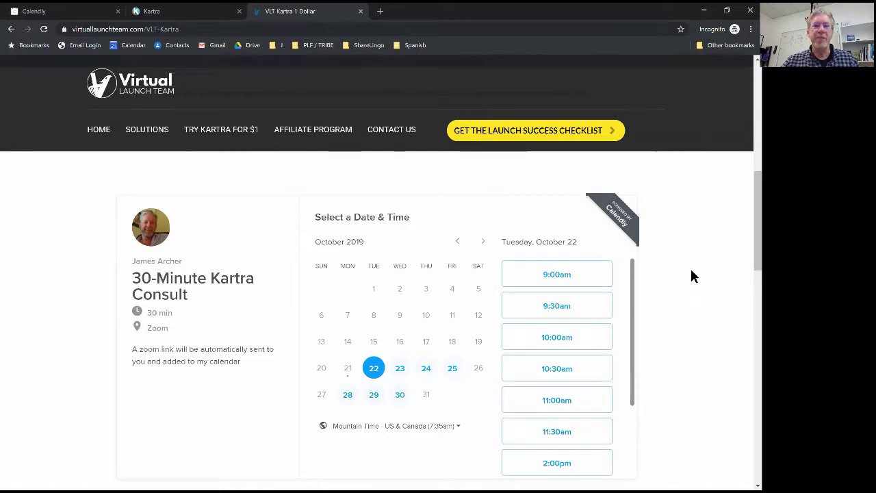
{"action": "key", "text": "F5"}
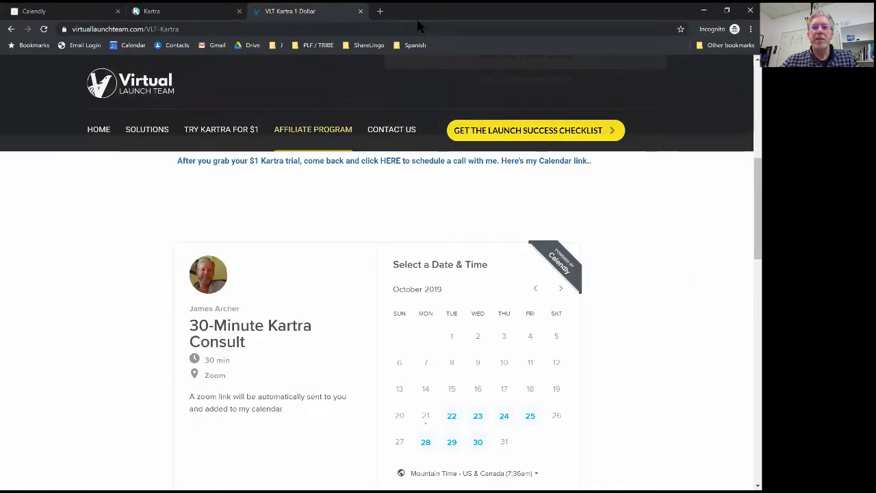